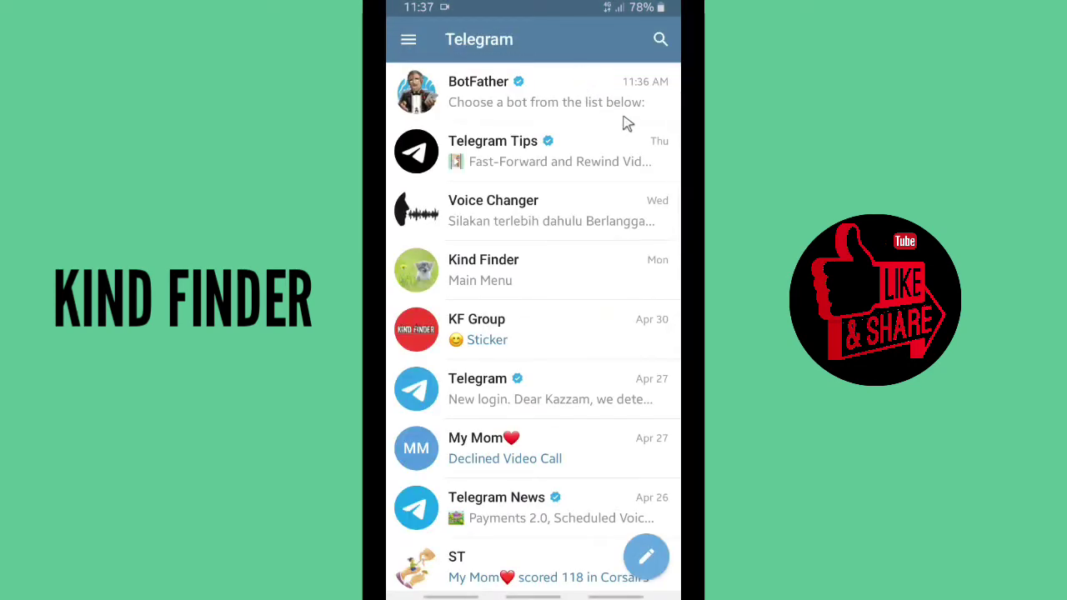
Open the BotFather chat and scroll through its command list, including /newbot and /mybots
{"action": "left_click", "coordinate": [492, 102]}
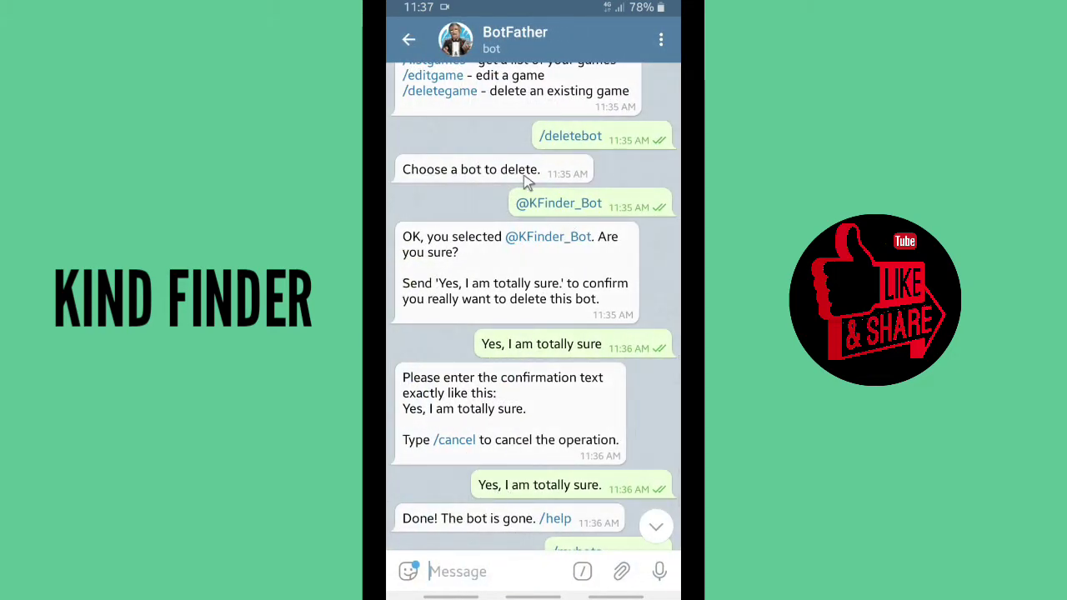
{"action": "scroll", "coordinate": [511, 424], "scroll_direction": "down", "scroll_amount": 3}
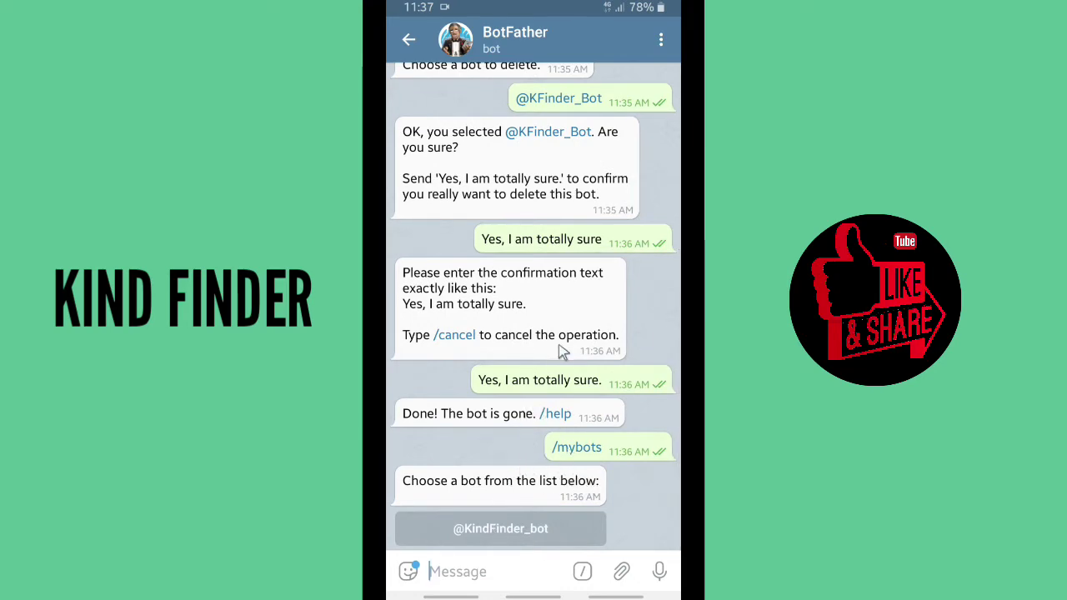
{"action": "scroll", "coordinate": [560, 350], "scroll_direction": "up", "scroll_amount": 15}
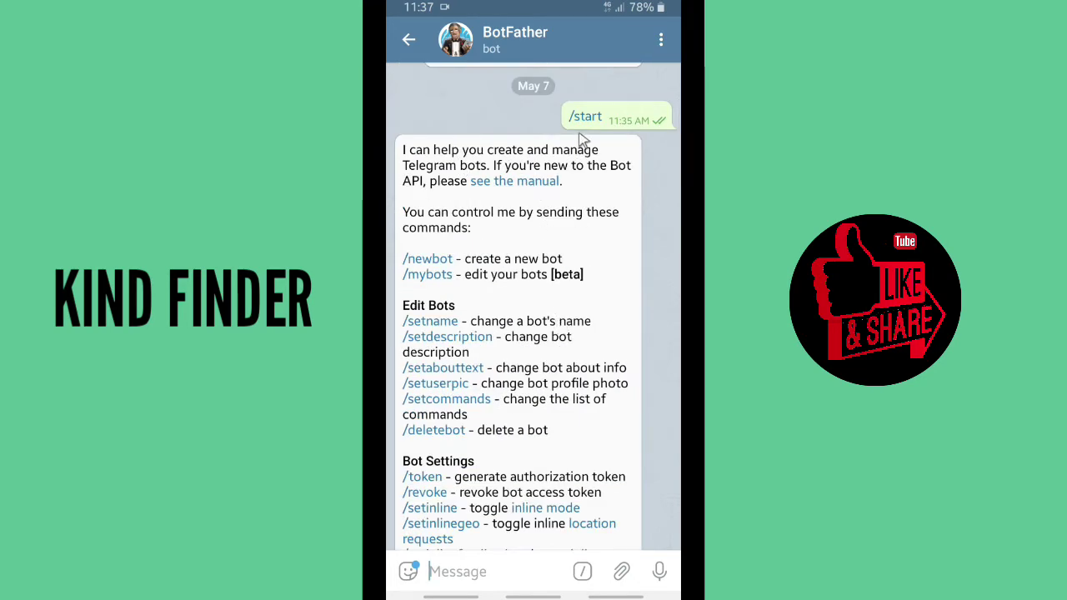
{"action": "scroll", "coordinate": [591, 123], "scroll_direction": "down", "scroll_amount": 15}
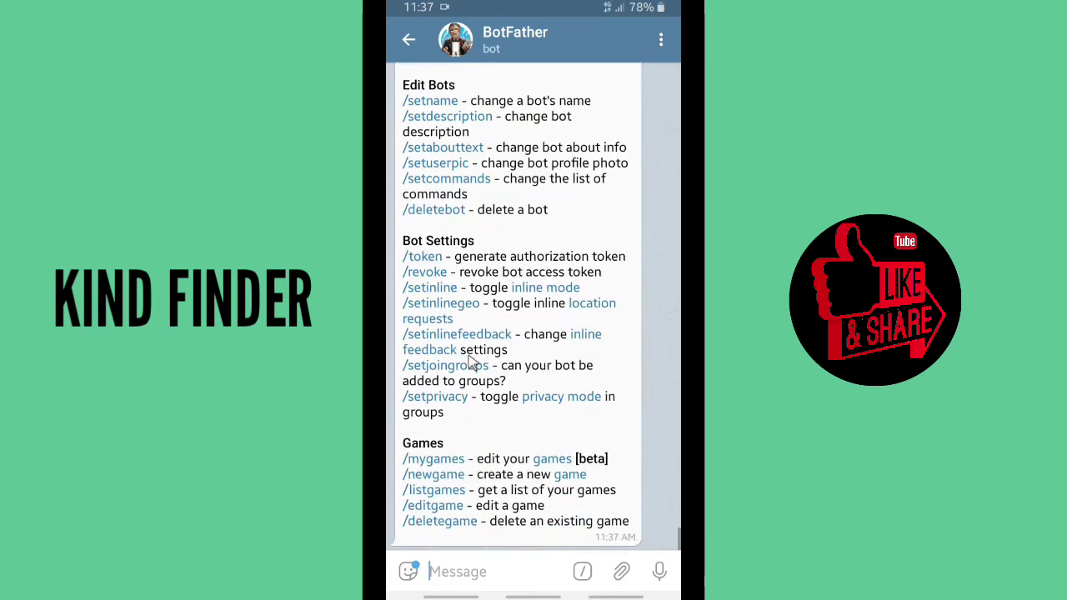
{"action": "scroll", "coordinate": [473, 363], "scroll_direction": "up", "scroll_amount": 3}
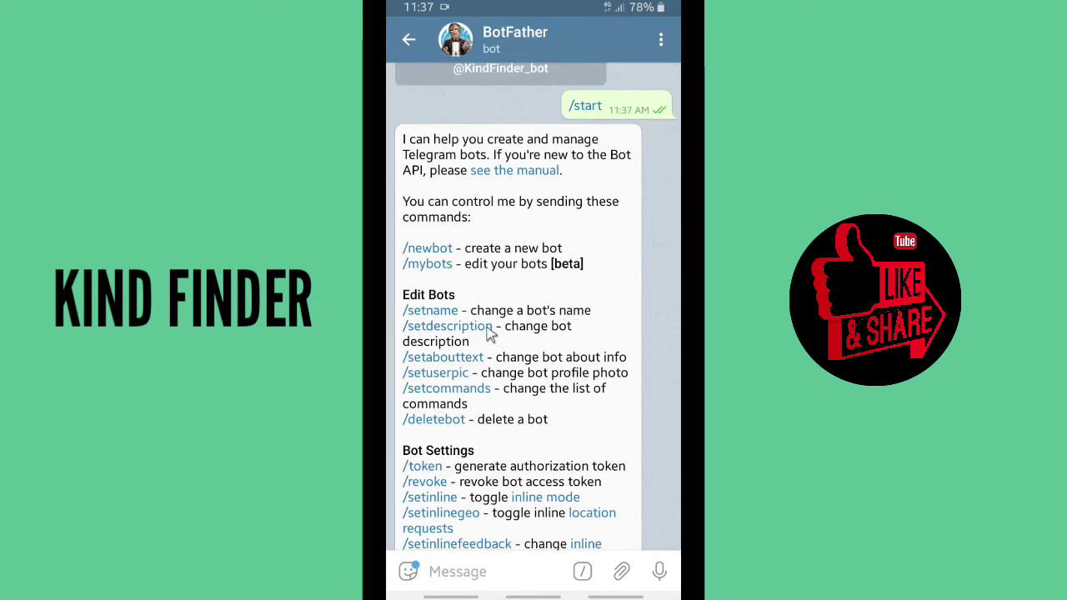
{"action": "scroll", "coordinate": [491, 334], "scroll_direction": "down", "scroll_amount": 2}
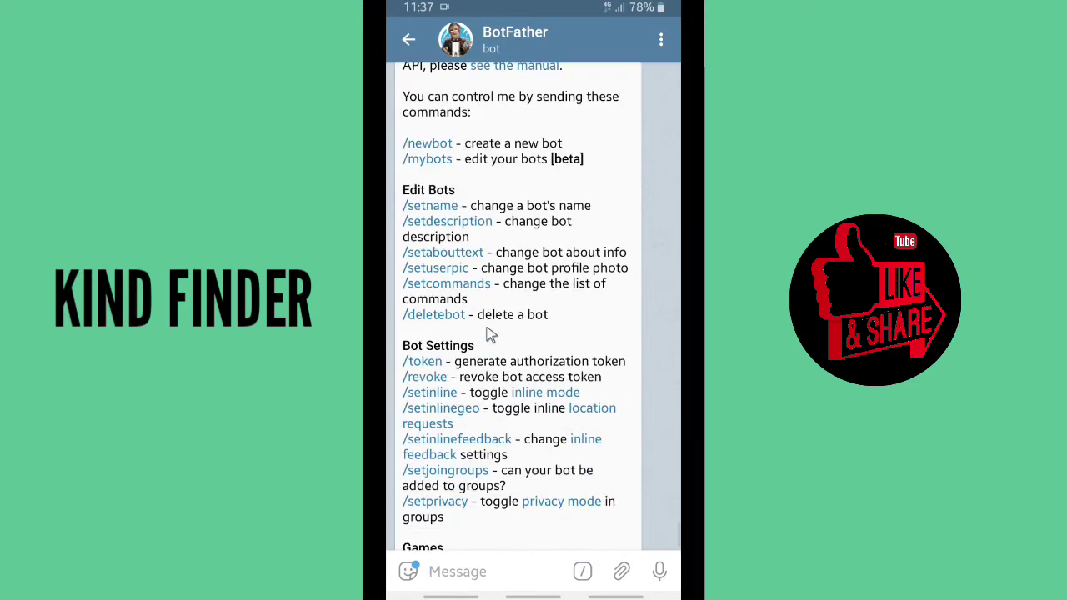
{"action": "scroll", "coordinate": [491, 333], "scroll_direction": "down", "scroll_amount": 3}
{"action": "scroll", "coordinate": [491, 333], "scroll_direction": "up", "scroll_amount": 4}
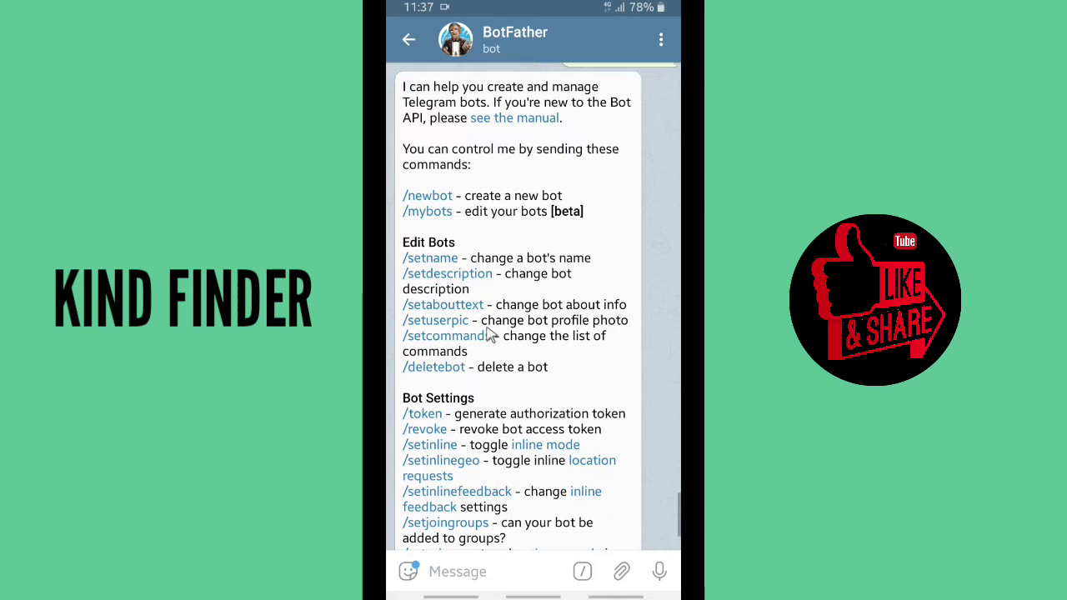
{"action": "left_click", "coordinate": [432, 213]}
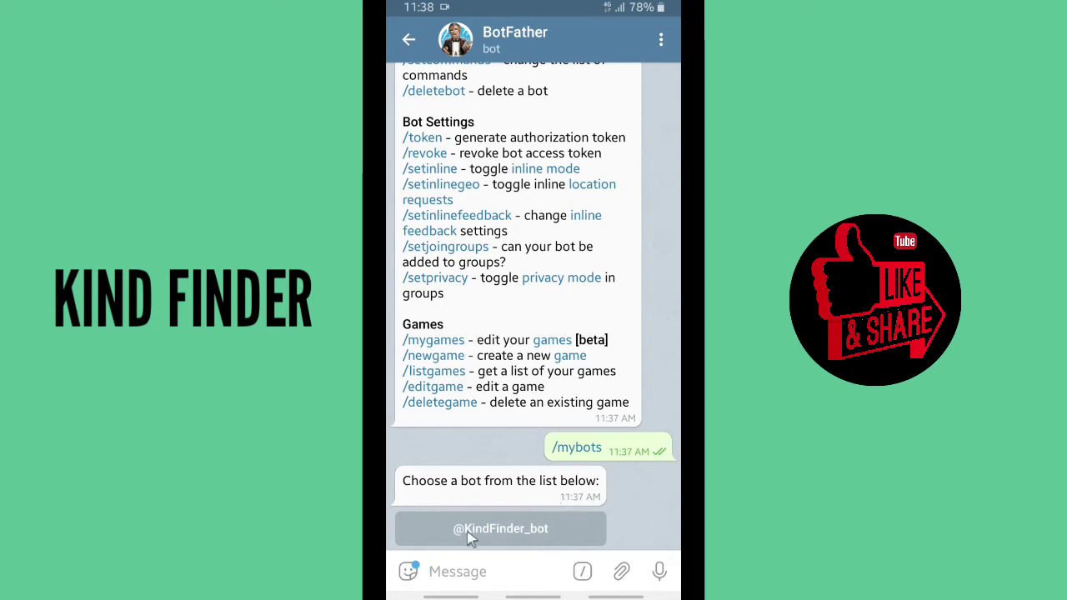
{"action": "left_click", "coordinate": [514, 532]}
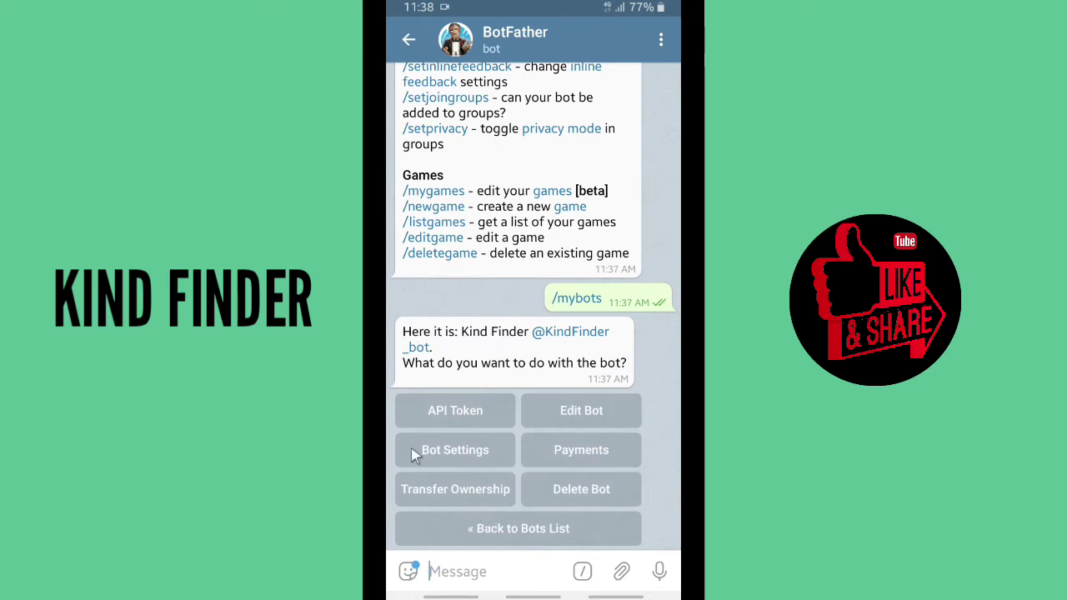
{"action": "left_click", "coordinate": [444, 489]}
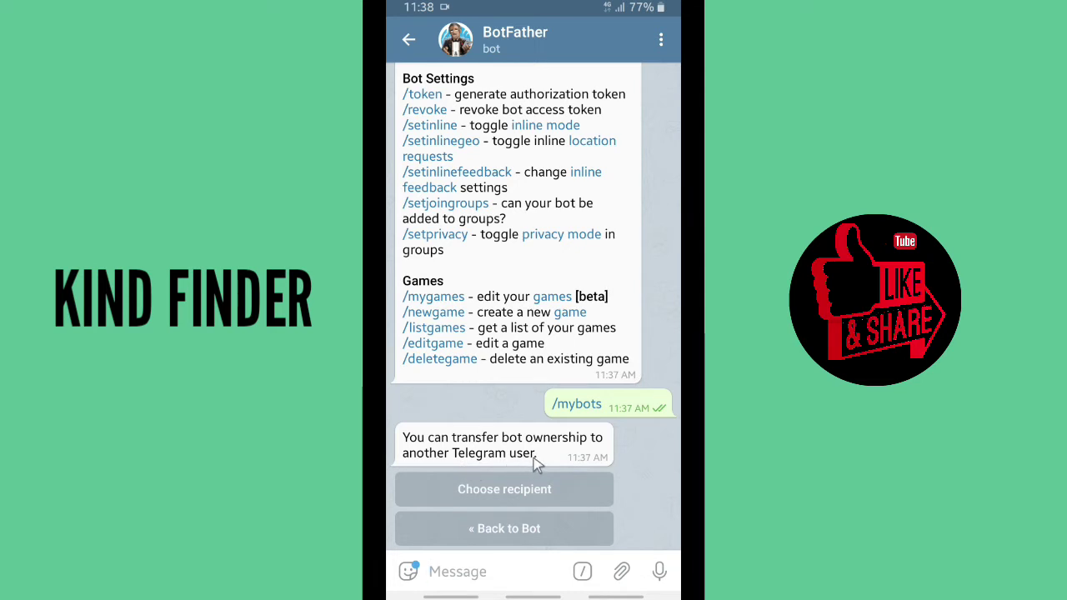
{"action": "left_click", "coordinate": [506, 490]}
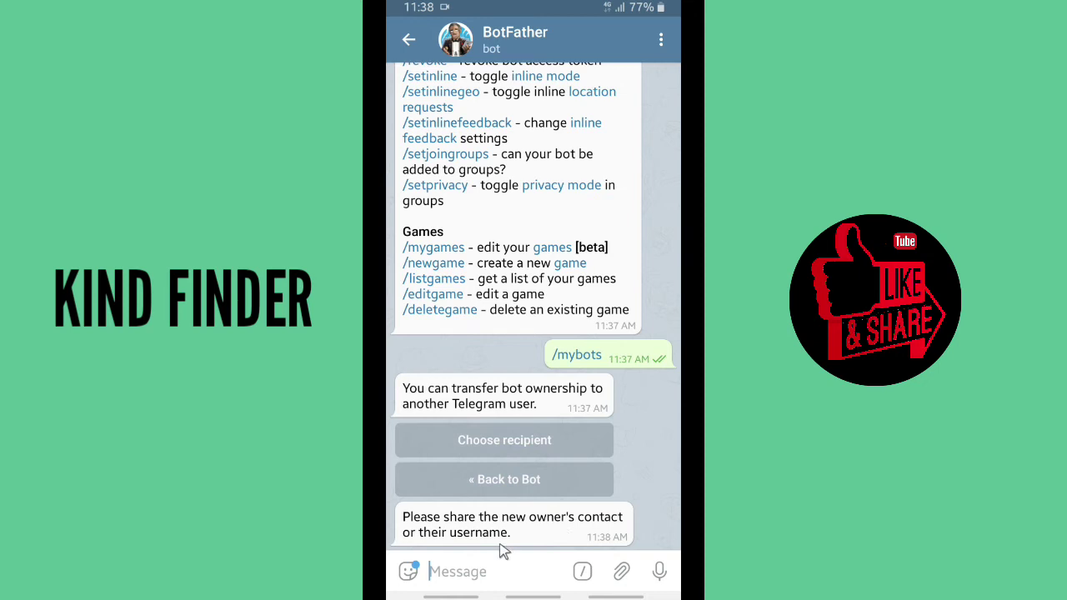
Share a saved contact with BotFather as the new owner, which BotFather rejects
{"action": "left_click", "coordinate": [621, 572]}
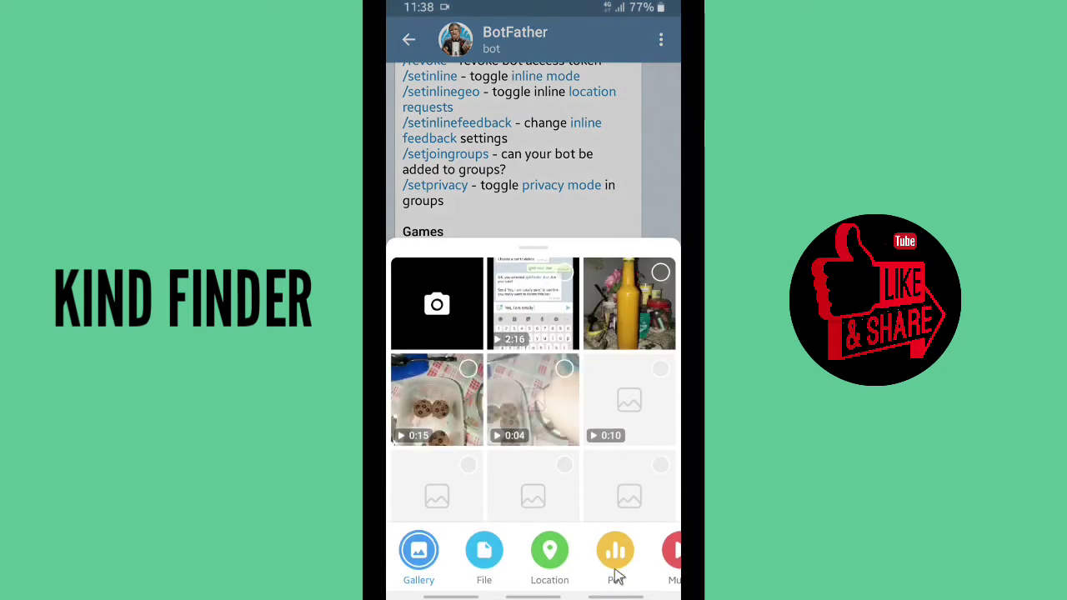
{"action": "left_click_drag", "start_coordinate": [623, 550], "coordinate": [463, 571]}
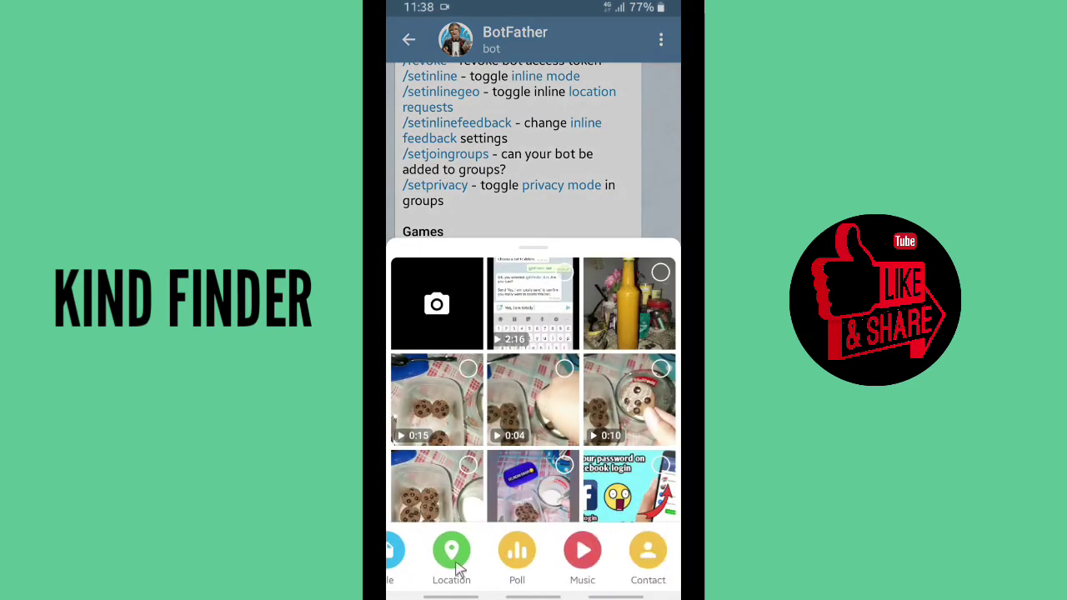
{"action": "left_click", "coordinate": [648, 552]}
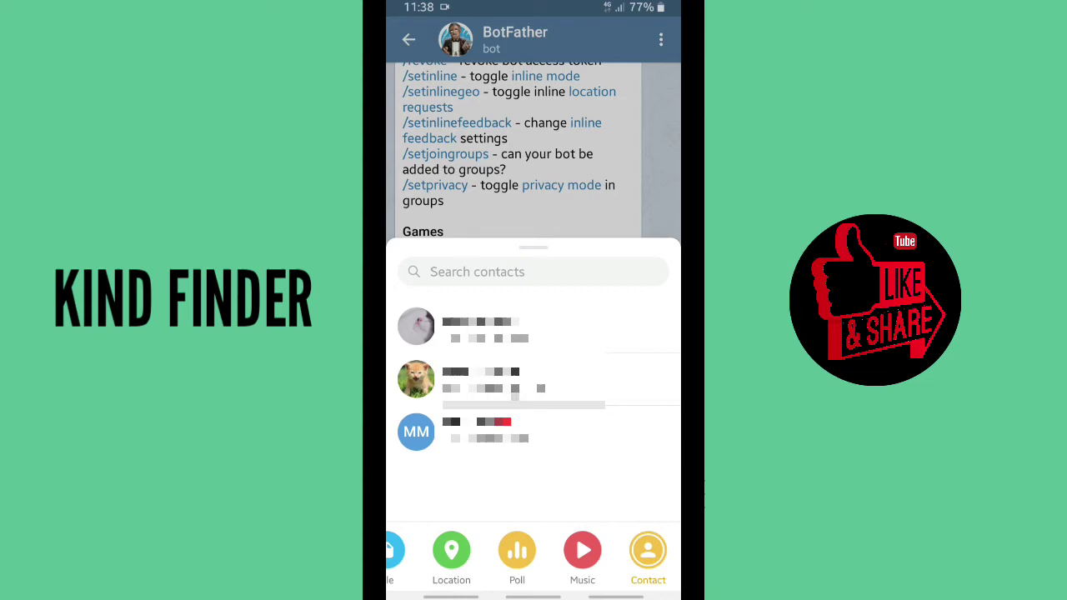
{"action": "left_click", "coordinate": [475, 430]}
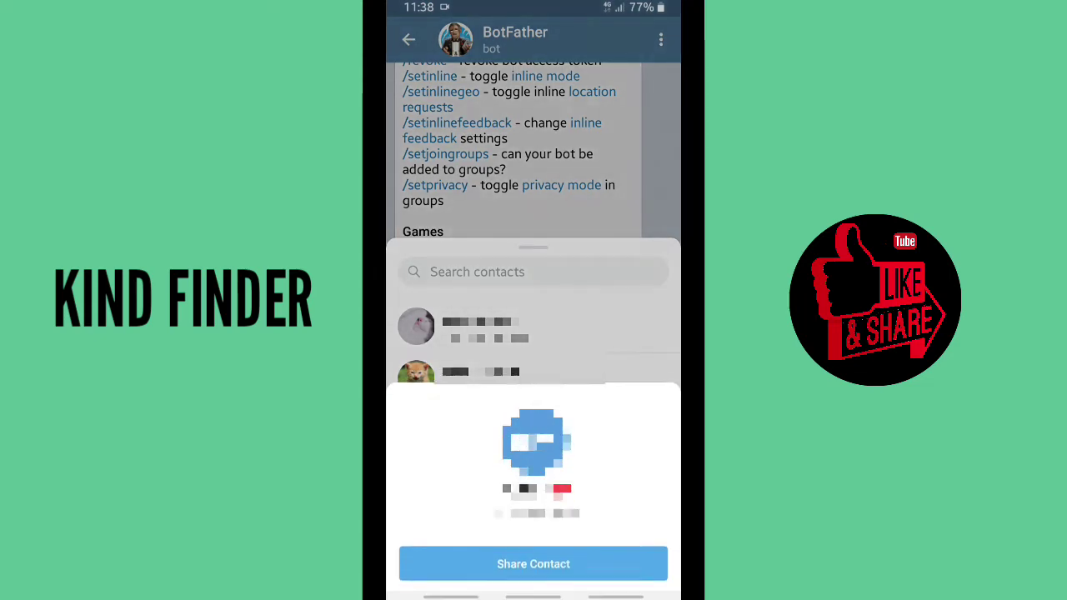
{"action": "left_click", "coordinate": [543, 566]}
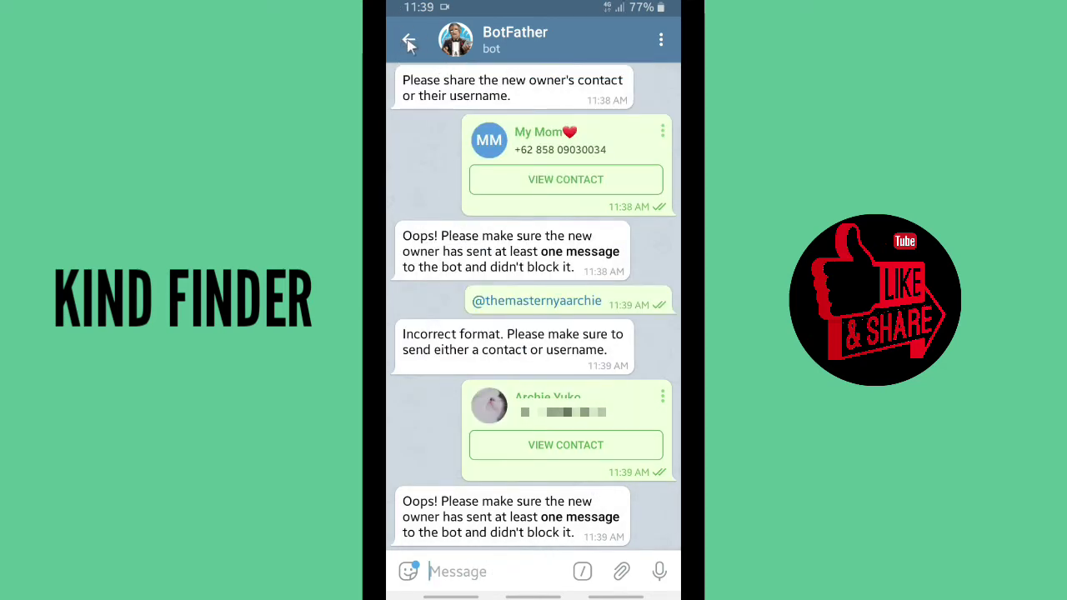
Switch to the second account, glance at its Kind Finder channel, and return to its chats
{"action": "left_click", "coordinate": [410, 41]}
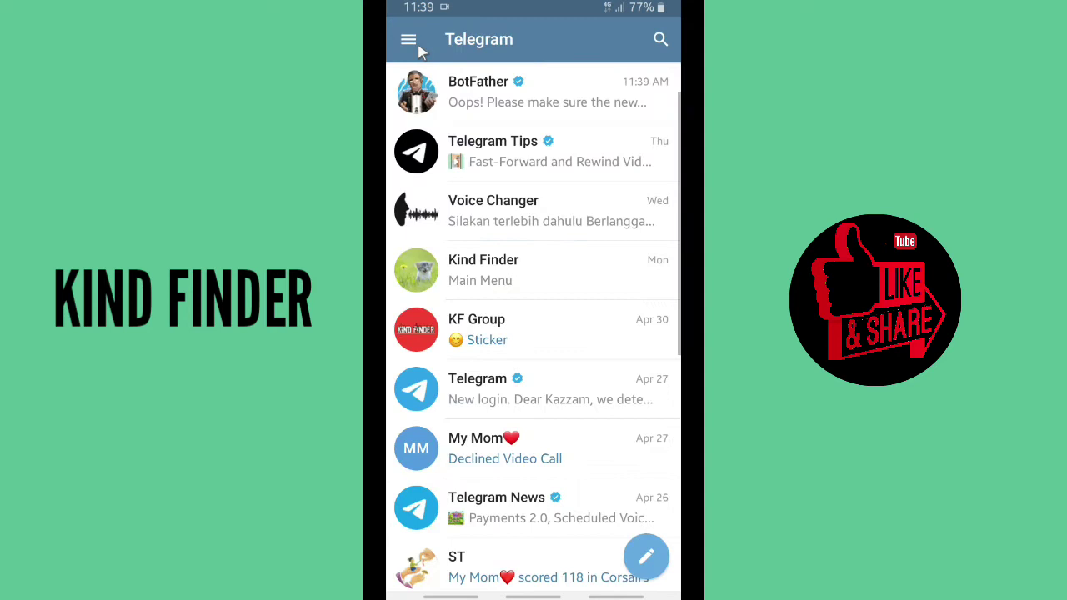
{"action": "left_click", "coordinate": [409, 41]}
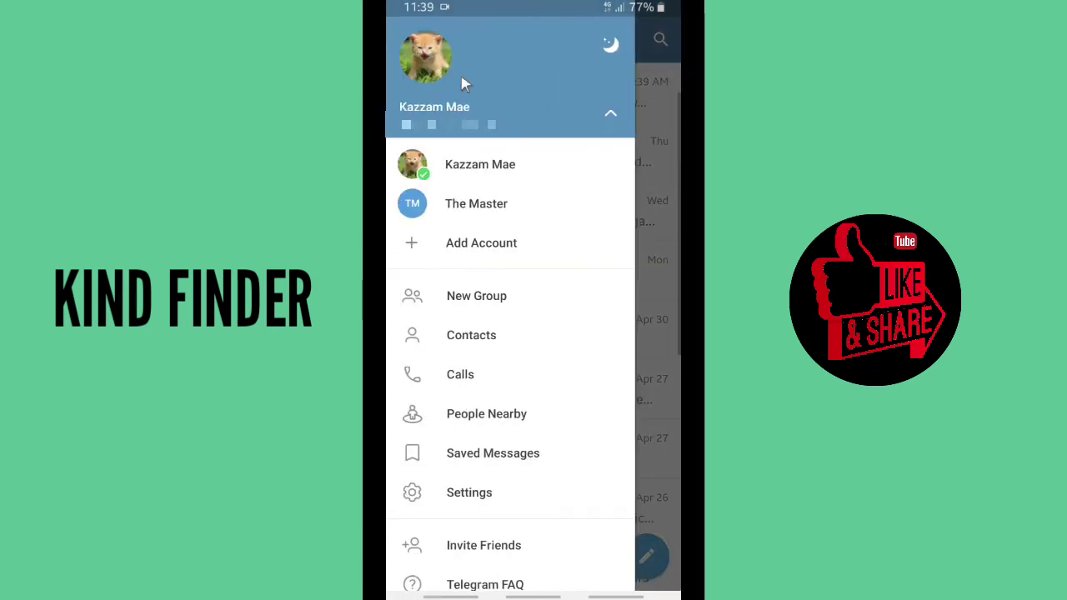
{"action": "left_click", "coordinate": [472, 206]}
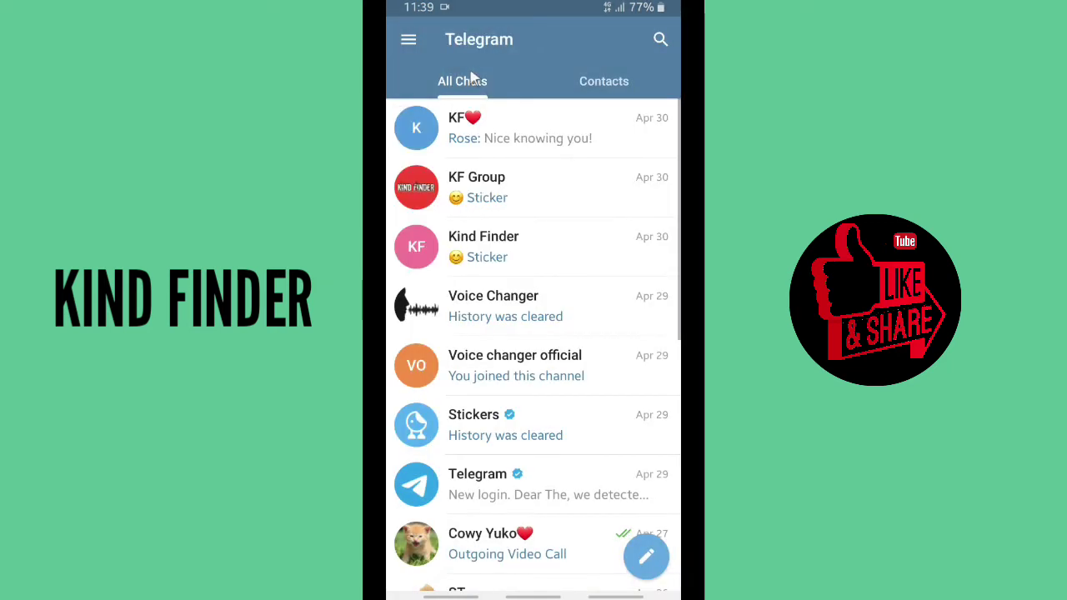
{"action": "left_click", "coordinate": [534, 247]}
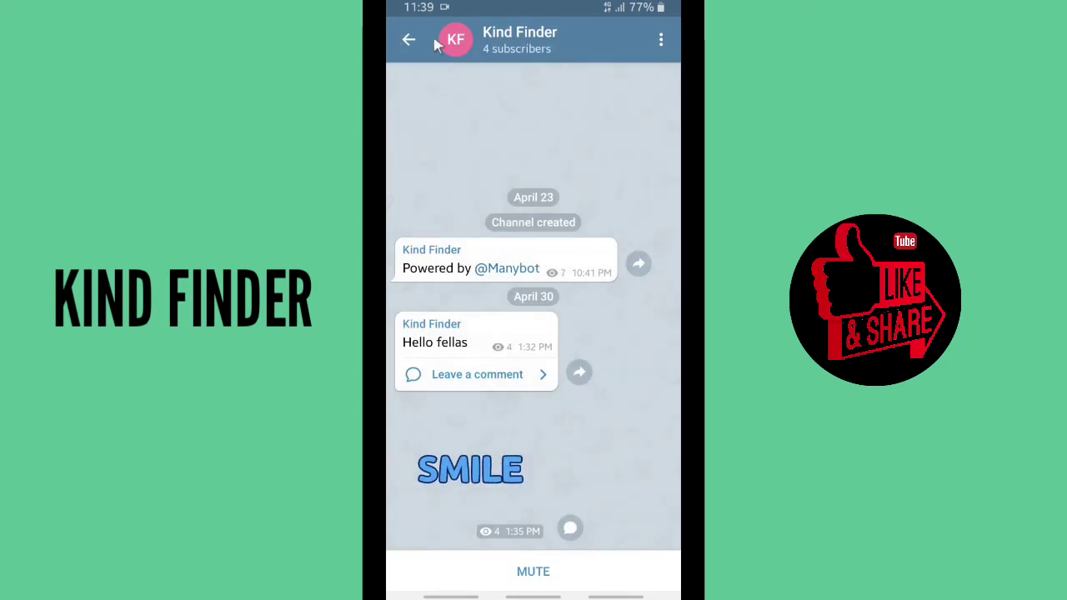
{"action": "left_click", "coordinate": [407, 43]}
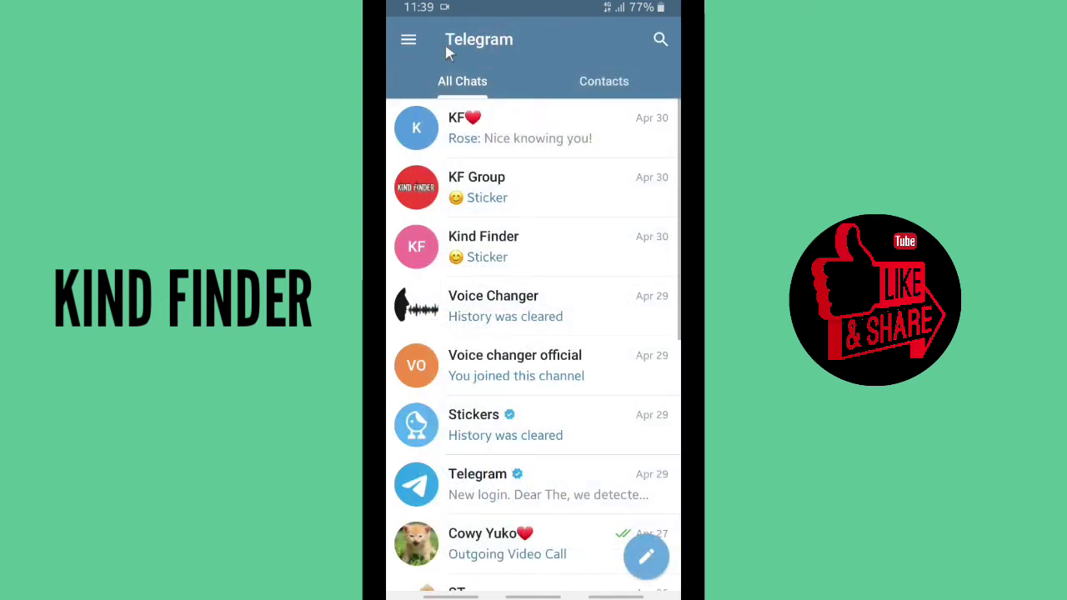
{"action": "left_click", "coordinate": [660, 40]}
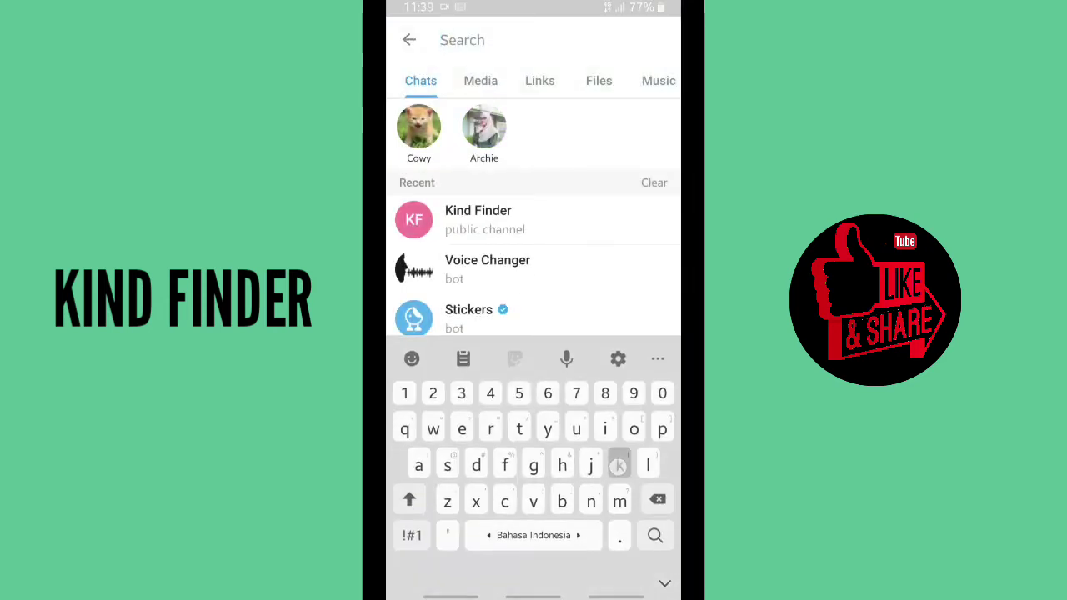
{"action": "type", "text": "kind"}
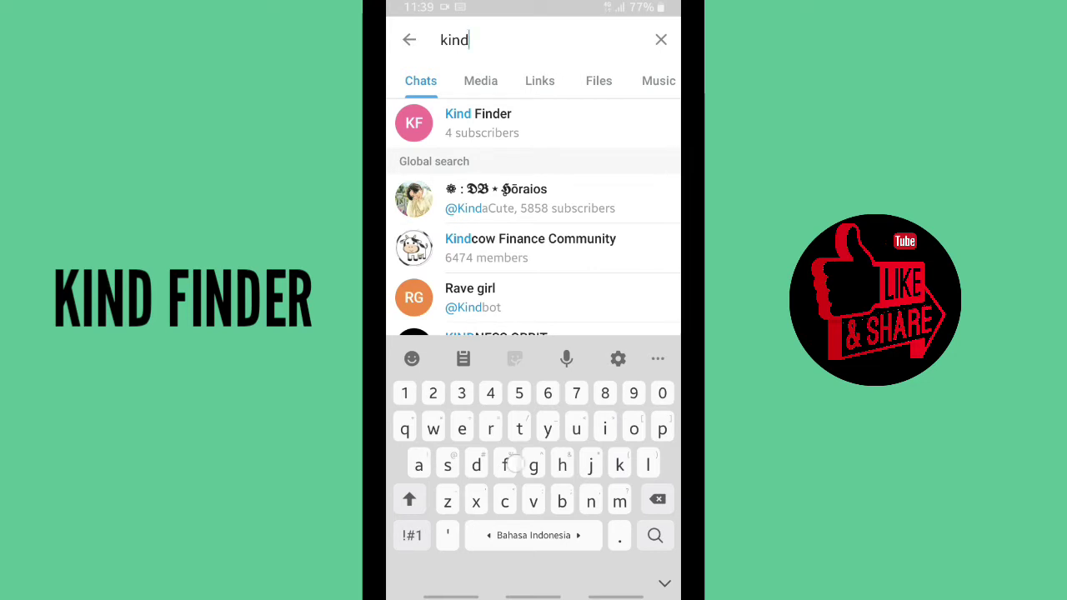
{"action": "type", "text": "finder"}
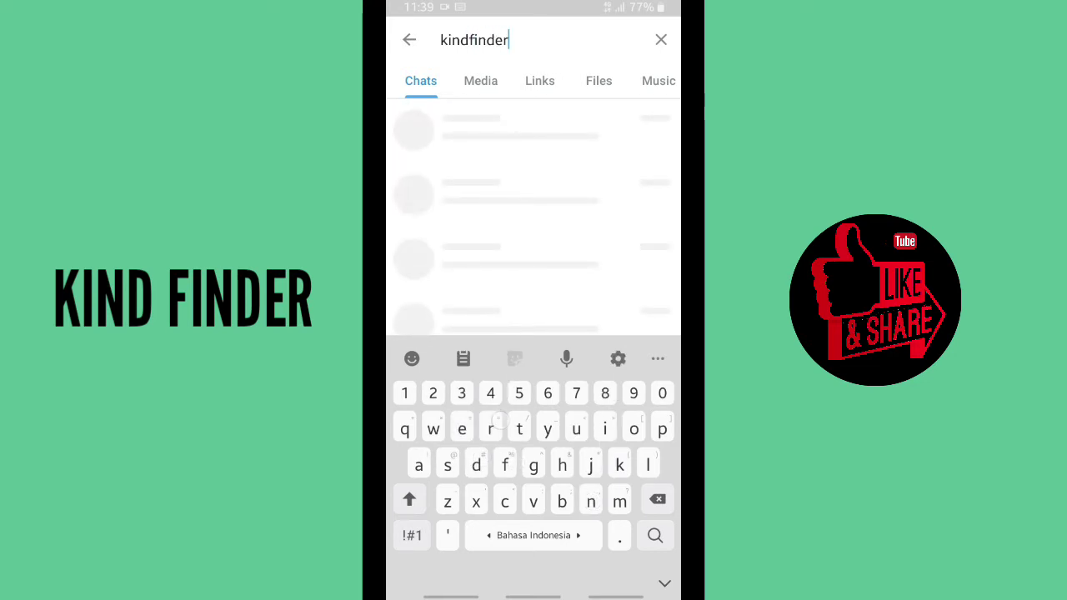
{"action": "left_click", "coordinate": [492, 199]}
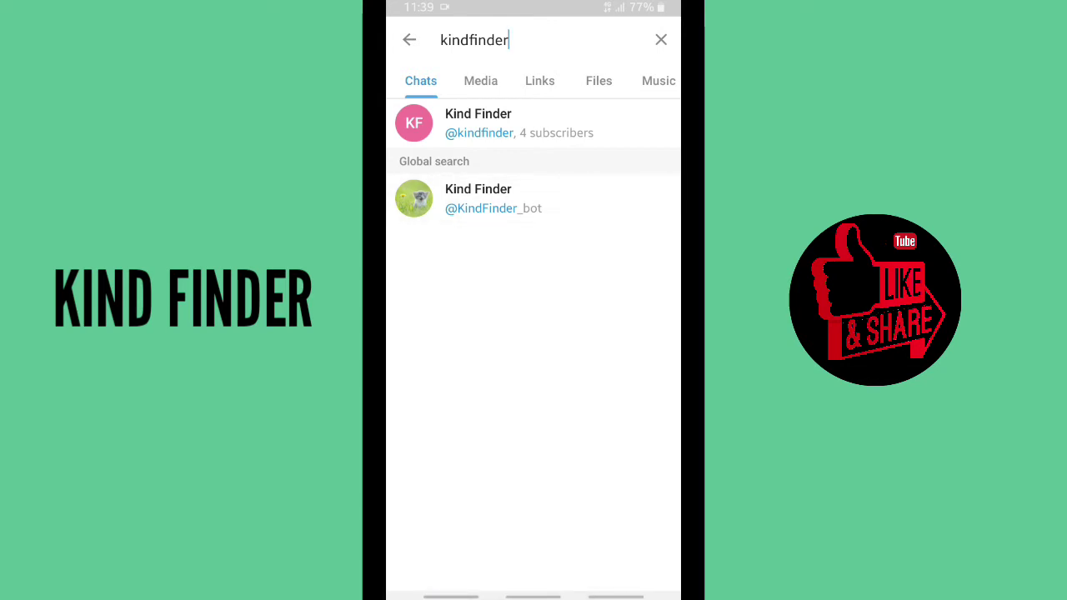
{"action": "left_click", "coordinate": [534, 571]}
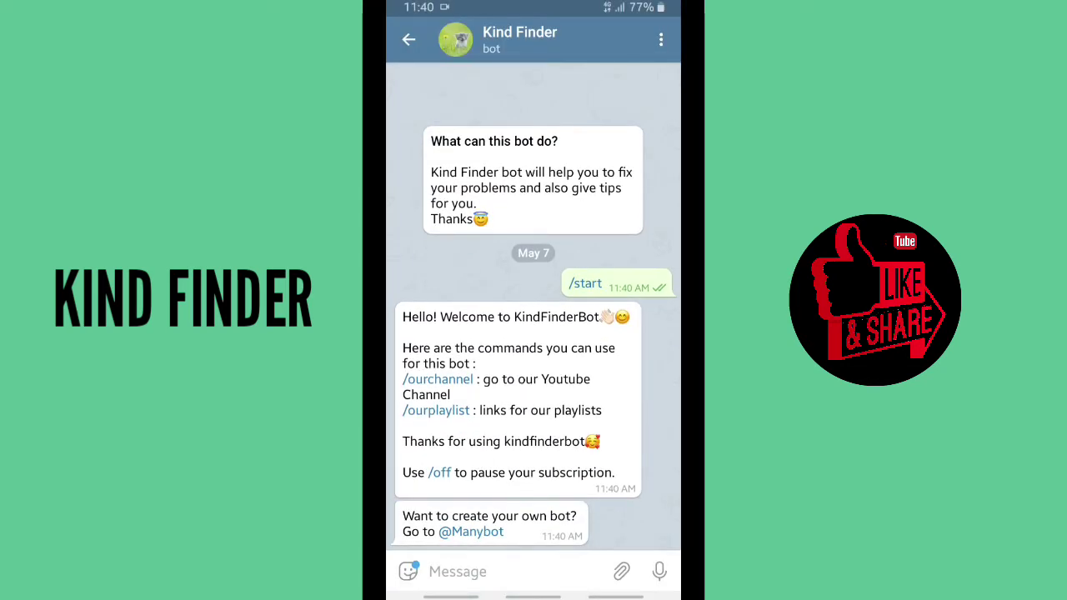
Send the bot the message 'Yes😁' and return to the chat list
{"action": "left_click", "coordinate": [458, 571]}
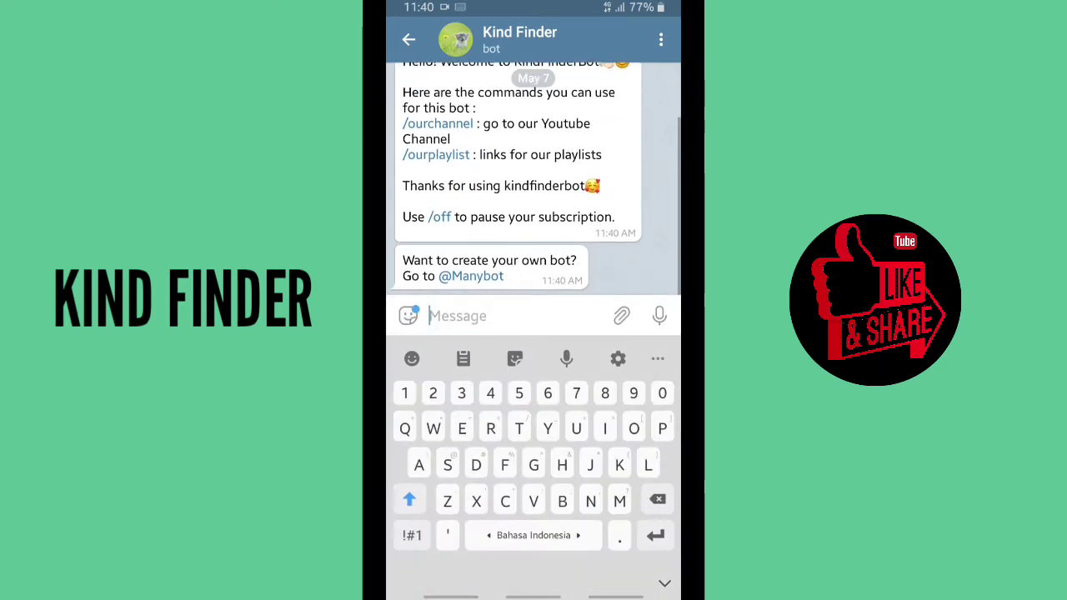
{"action": "type", "text": "Yes"}
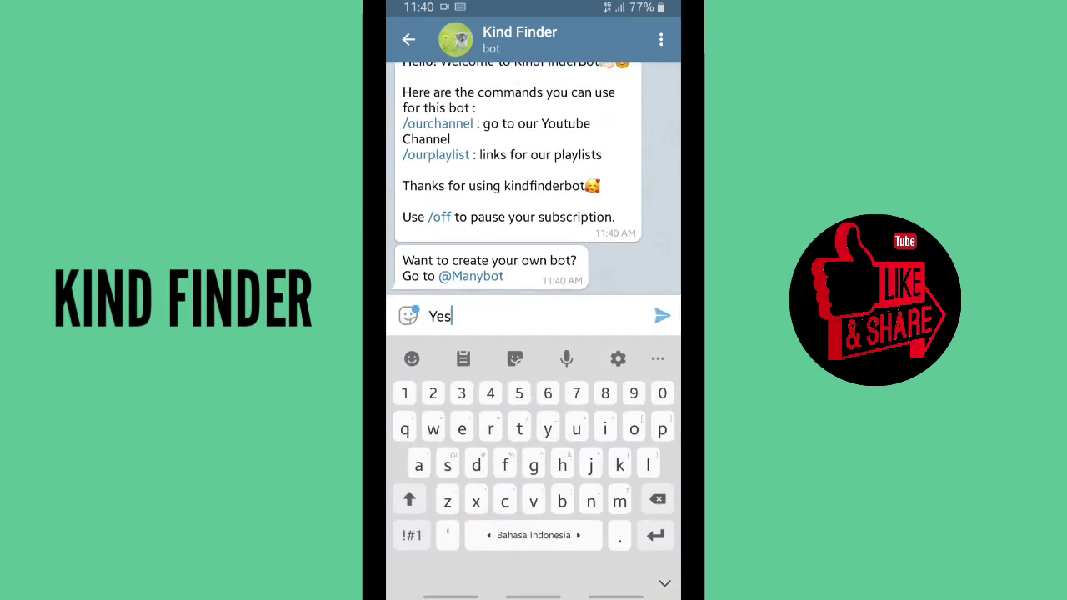
{"action": "left_click", "coordinate": [410, 358]}
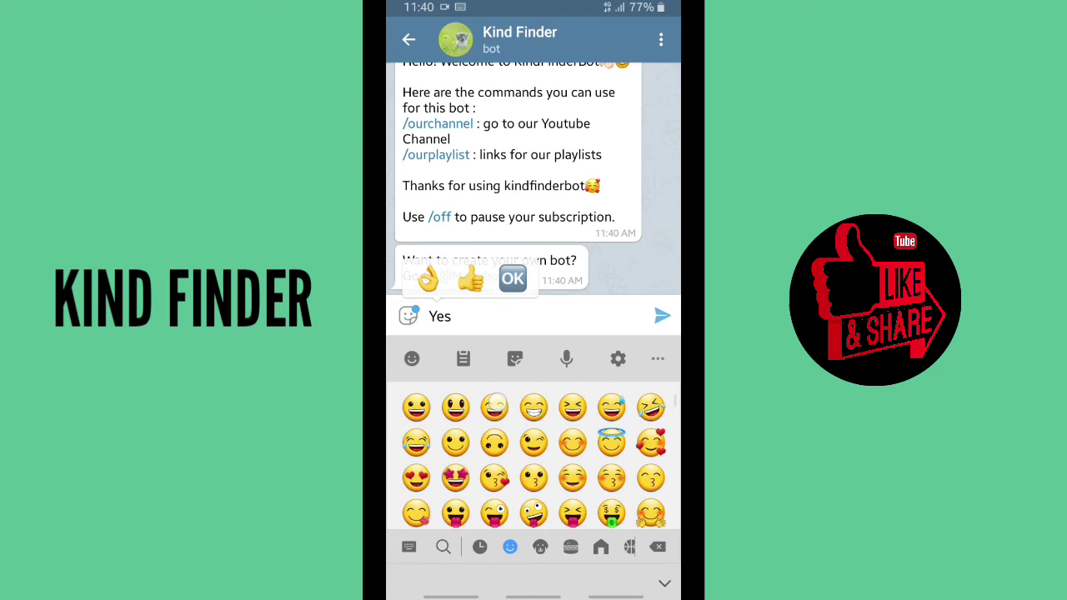
{"action": "type", "text": "😁"}
{"action": "left_click", "coordinate": [661, 316]}
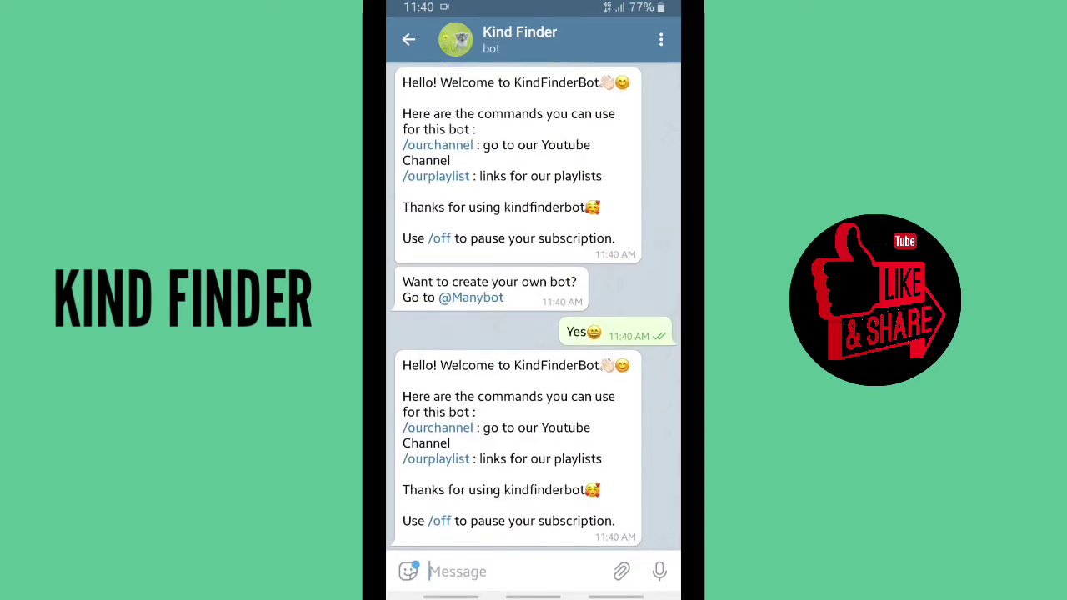
{"action": "left_click", "coordinate": [615, 596]}
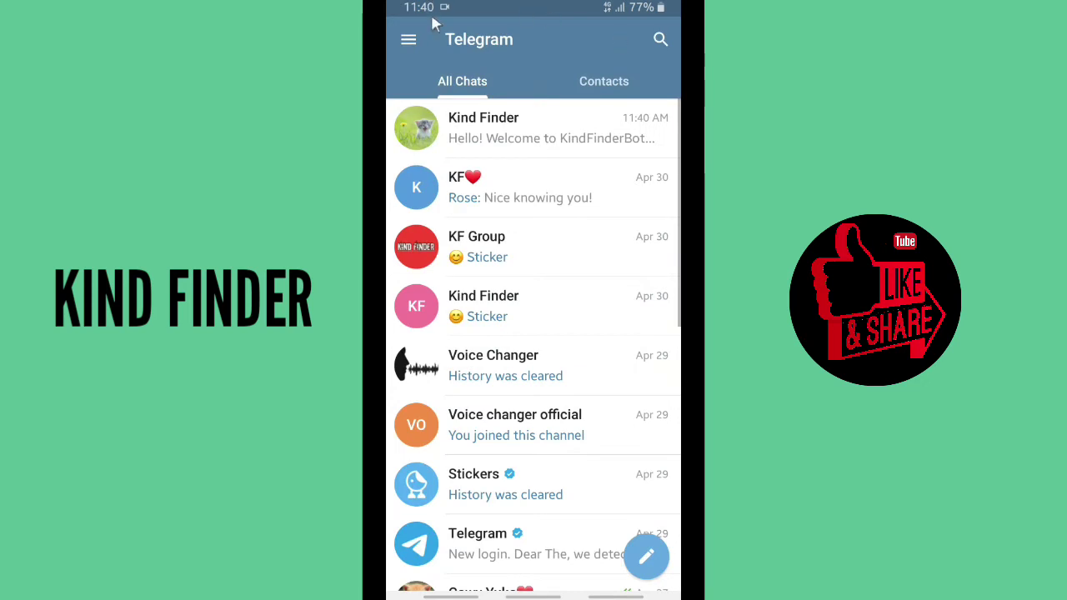
Copy this account's username from its profile page to the clipboard
{"action": "left_click", "coordinate": [410, 41]}
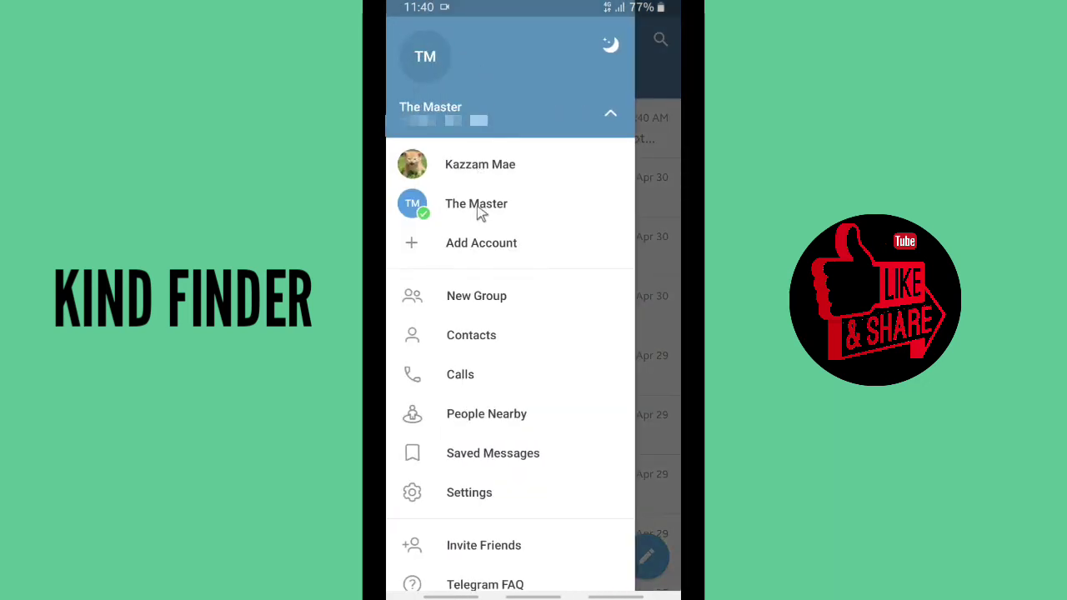
{"action": "left_click", "coordinate": [437, 67]}
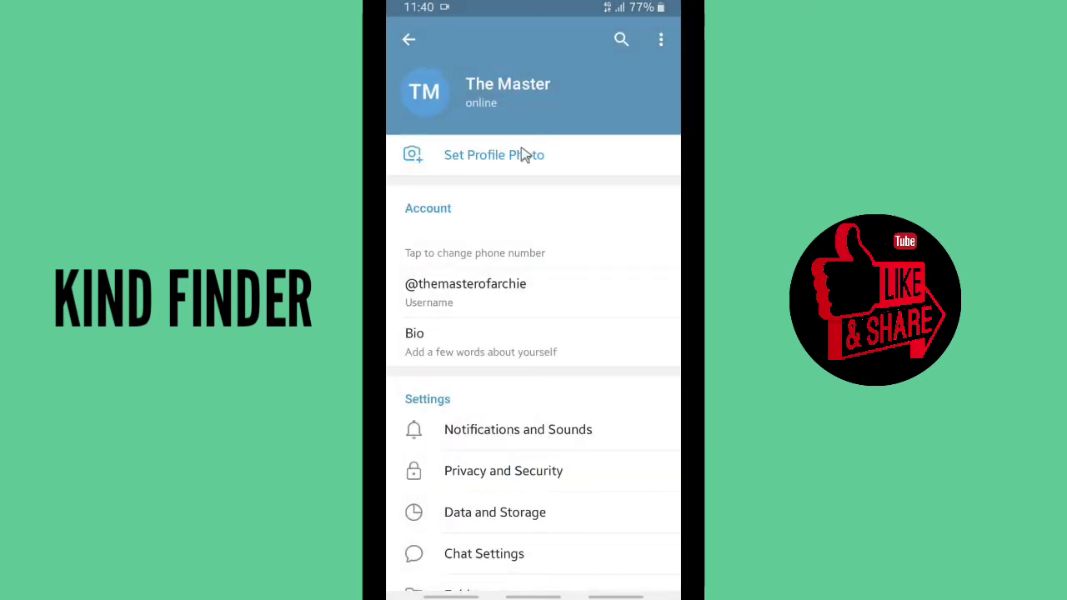
{"action": "left_click", "coordinate": [477, 293]}
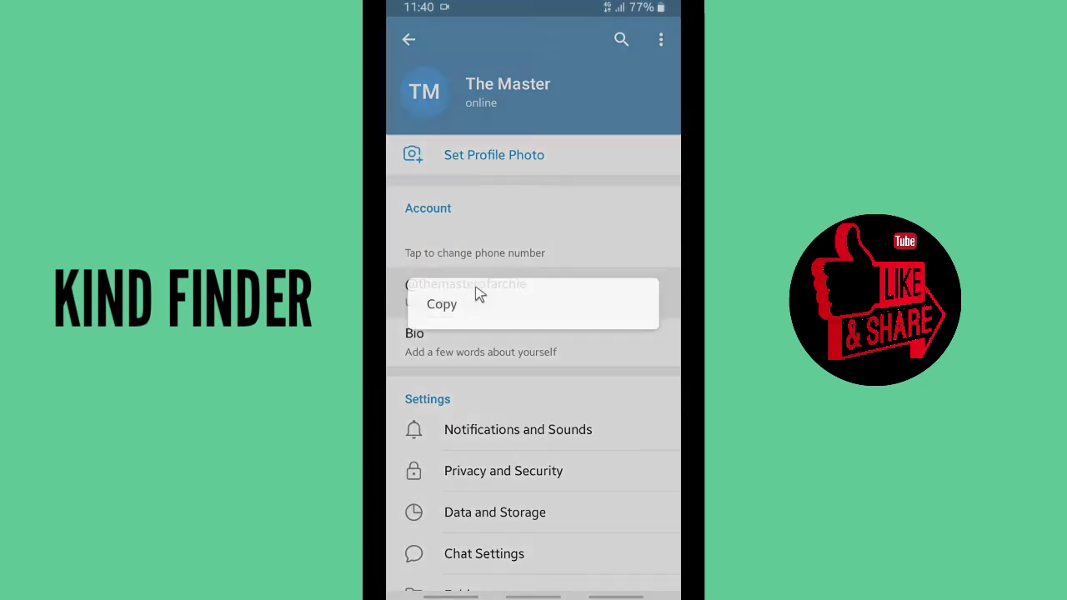
{"action": "left_click", "coordinate": [466, 307]}
Switch back to the bot's current owner account
{"action": "left_click", "coordinate": [409, 42]}
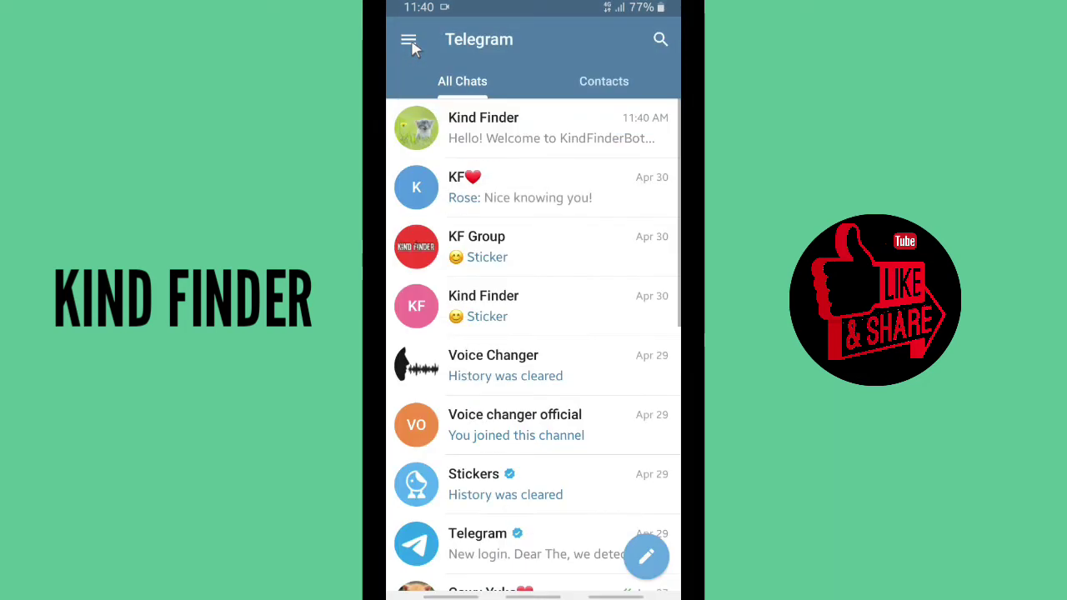
{"action": "left_click", "coordinate": [409, 42]}
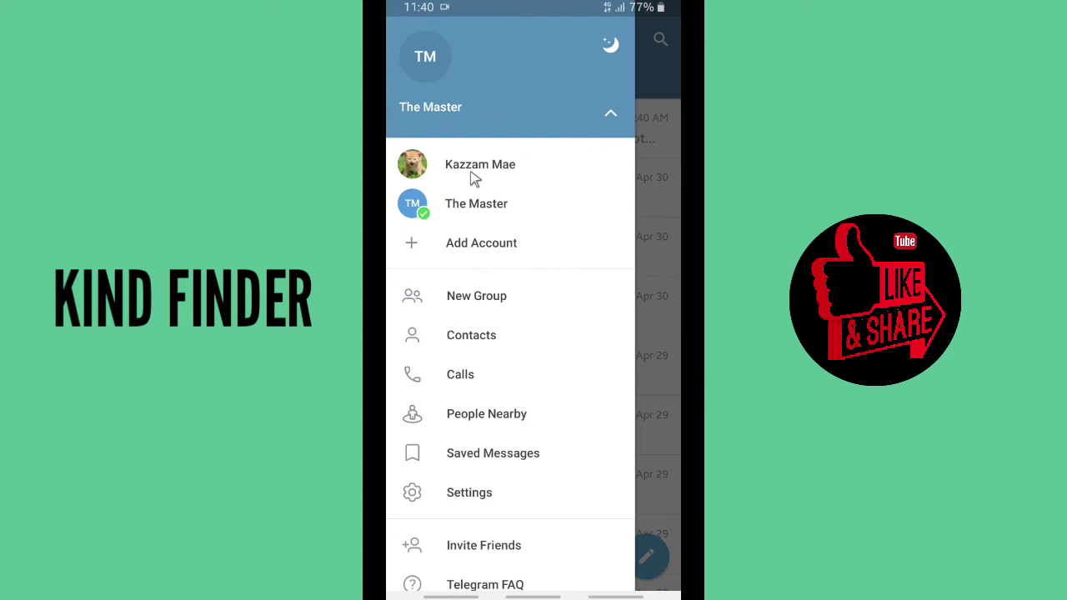
{"action": "left_click", "coordinate": [475, 175]}
Paste and send the new owner's username to BotFather, then accept 'Yes, I am sure, proceed.'
{"action": "left_click", "coordinate": [525, 87]}
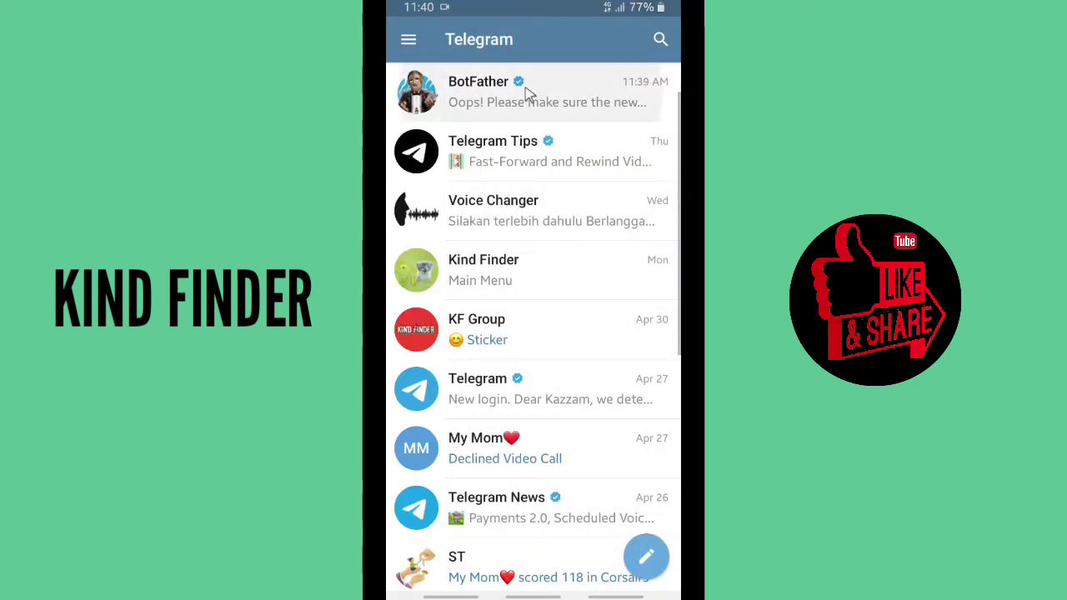
{"action": "left_click", "coordinate": [493, 567]}
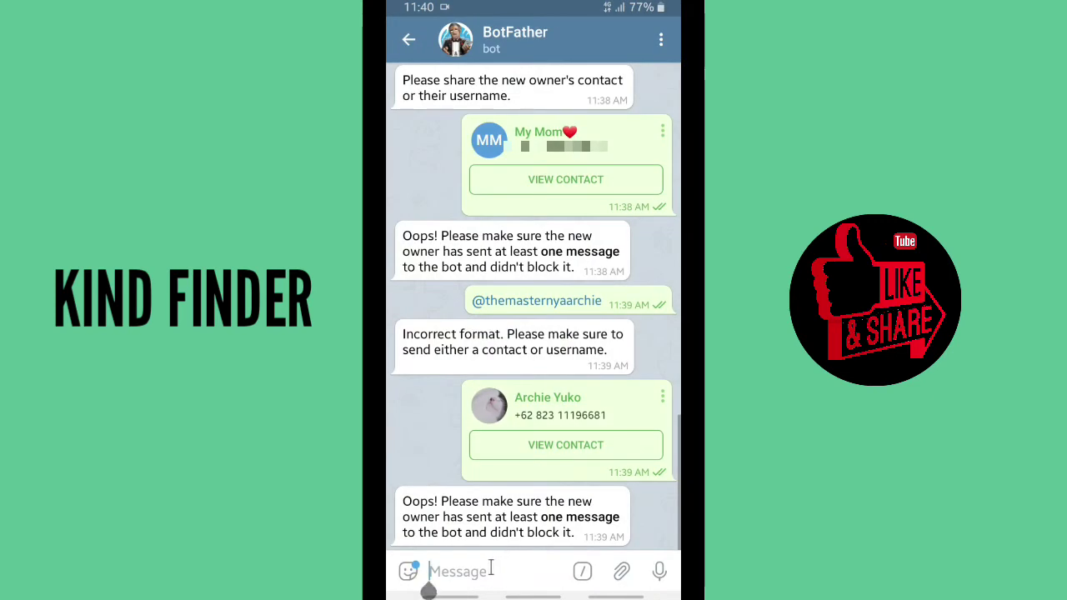
{"action": "left_click", "coordinate": [426, 570]}
{"action": "left_click", "coordinate": [434, 536]}
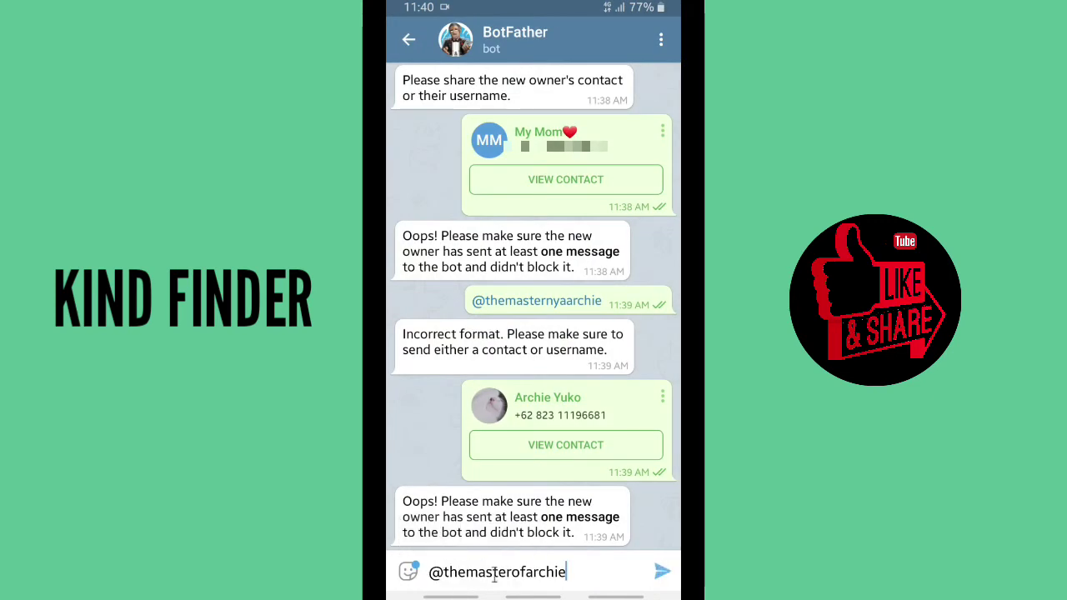
{"action": "left_click", "coordinate": [661, 573]}
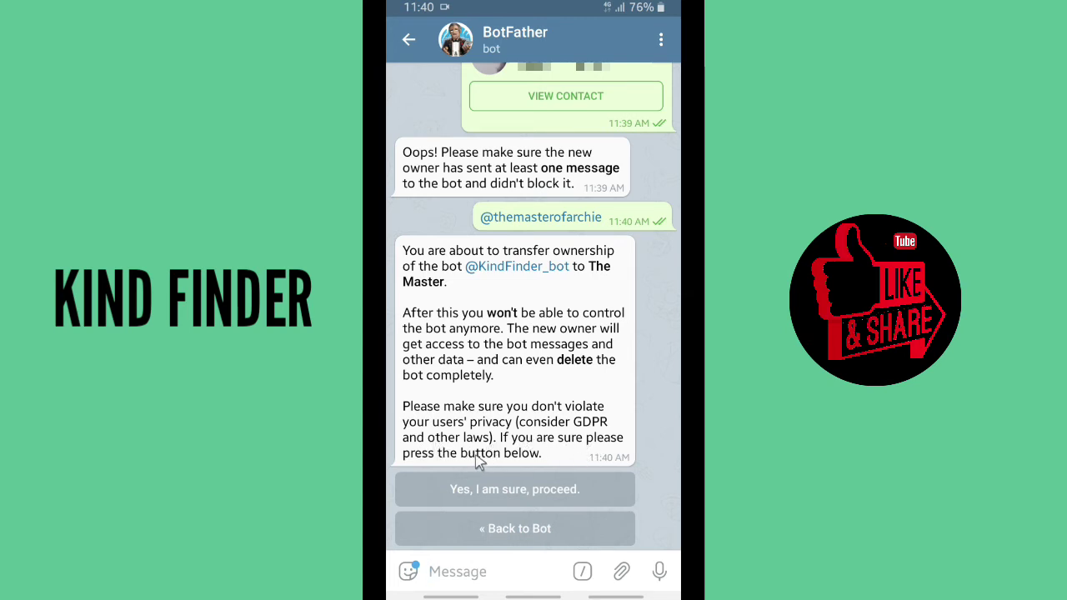
{"action": "left_click", "coordinate": [535, 491]}
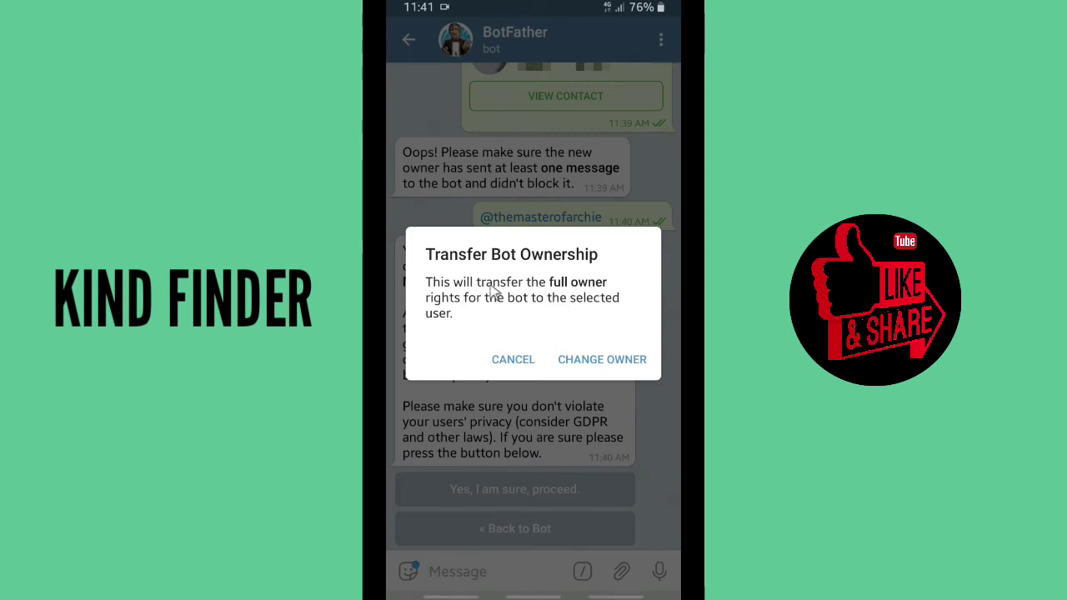
Confirm CHANGE OWNER and submit the two-step verification password to complete the transfer
{"action": "left_click", "coordinate": [598, 370]}
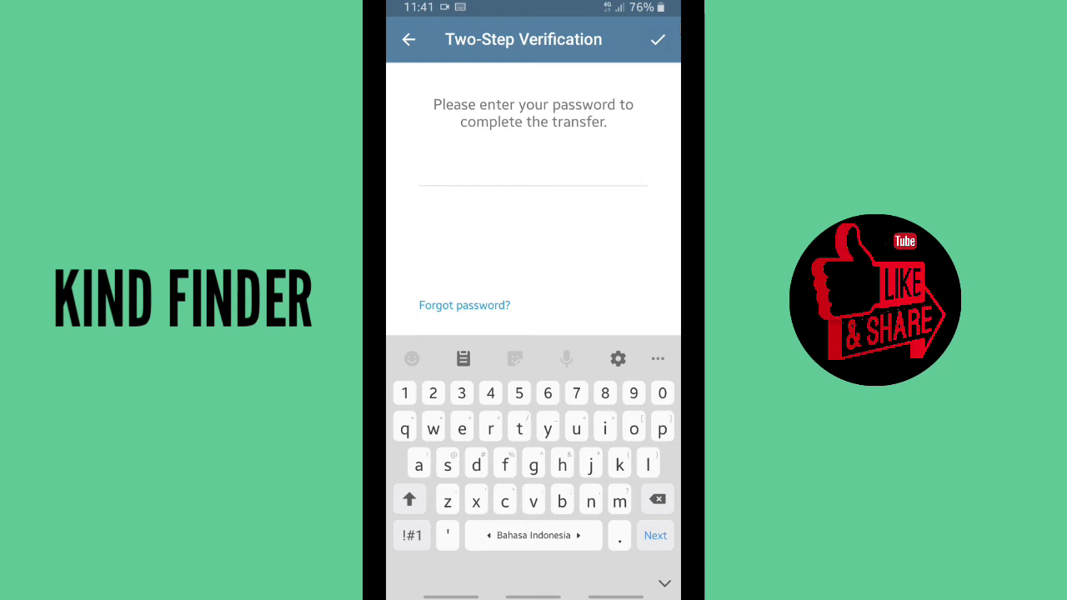
{"action": "type", "text": "*"}
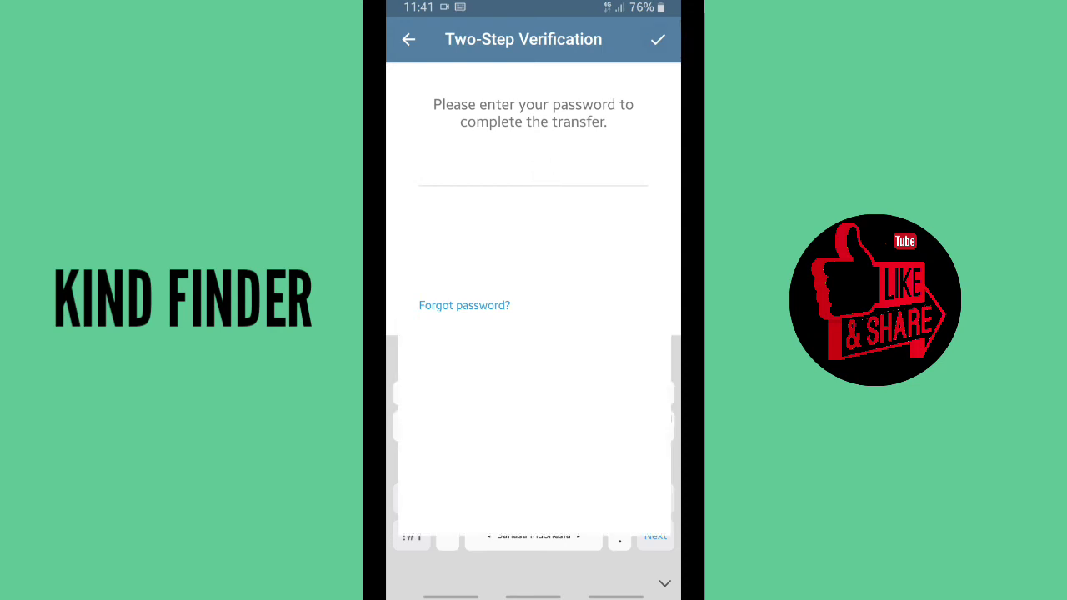
{"action": "left_click", "coordinate": [657, 39]}
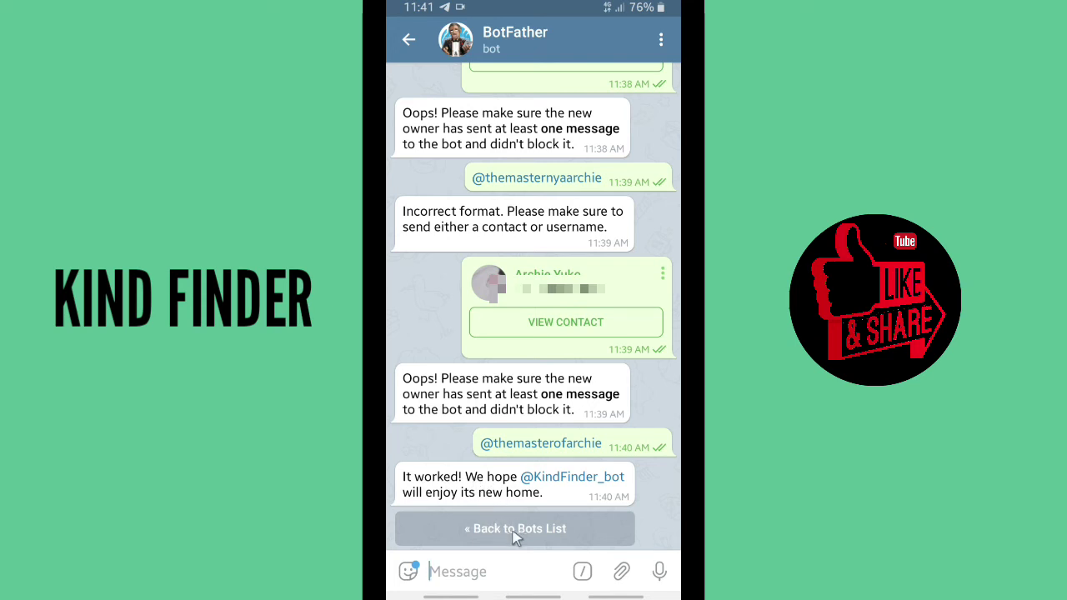
Open BotFather's transfer notification on the new owner account, read it, and return to chats
{"action": "left_click_drag", "start_coordinate": [530, 6], "coordinate": [529, 257]}
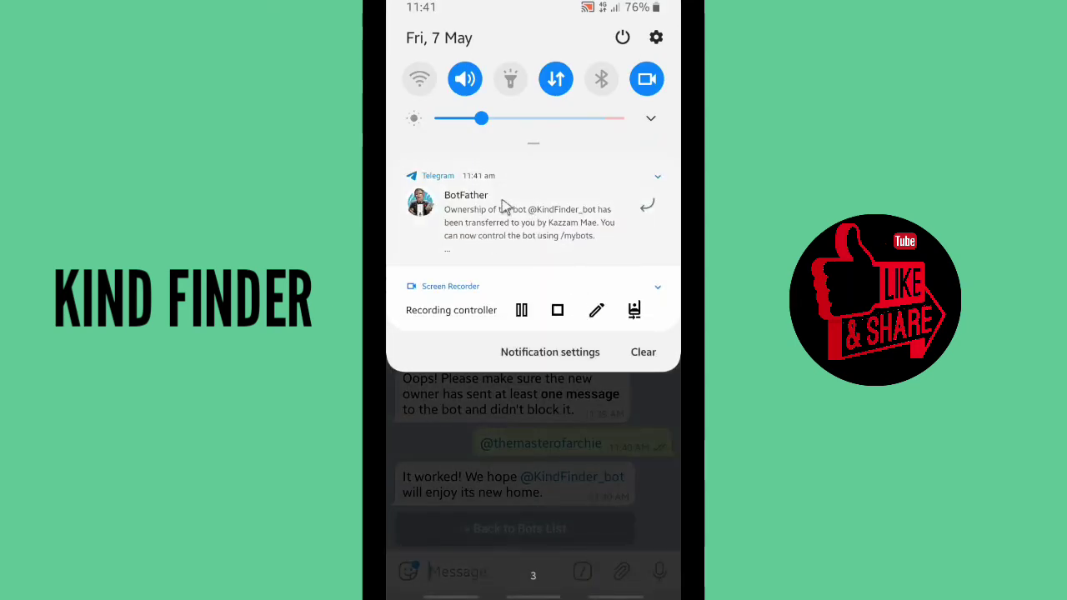
{"action": "left_click", "coordinate": [514, 226]}
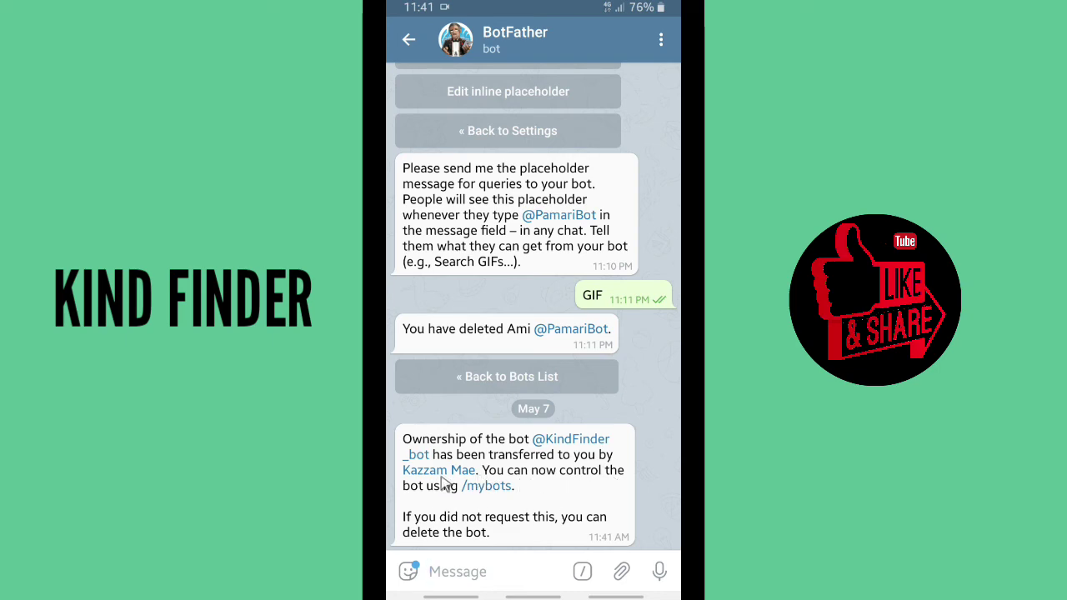
{"action": "scroll", "coordinate": [447, 483], "scroll_direction": "down", "scroll_amount": 1}
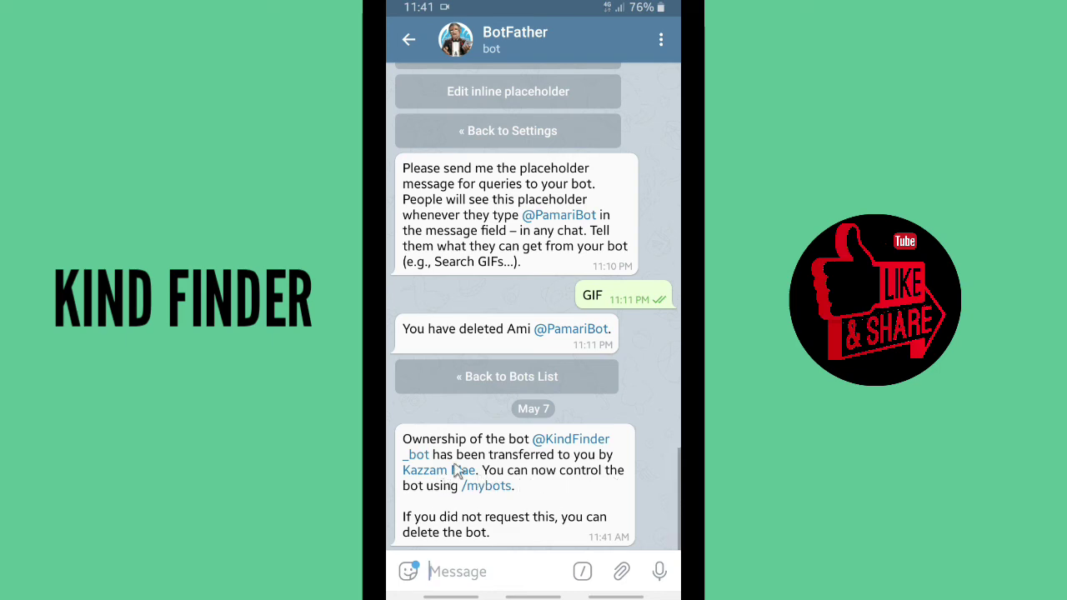
{"action": "left_click", "coordinate": [405, 41]}
{"action": "left_click", "coordinate": [407, 38]}
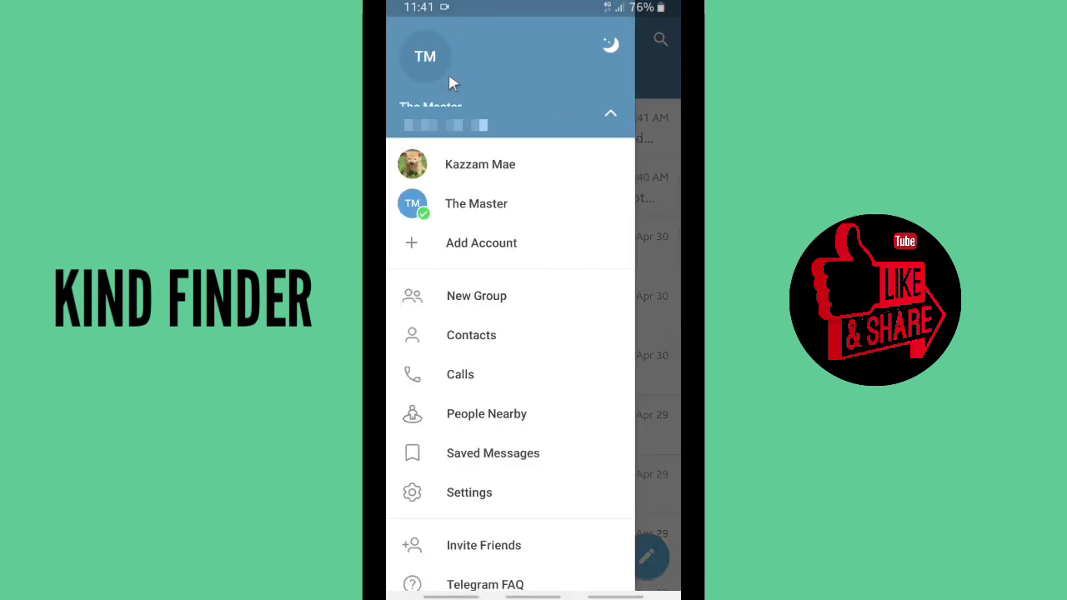
{"action": "left_click", "coordinate": [645, 103]}
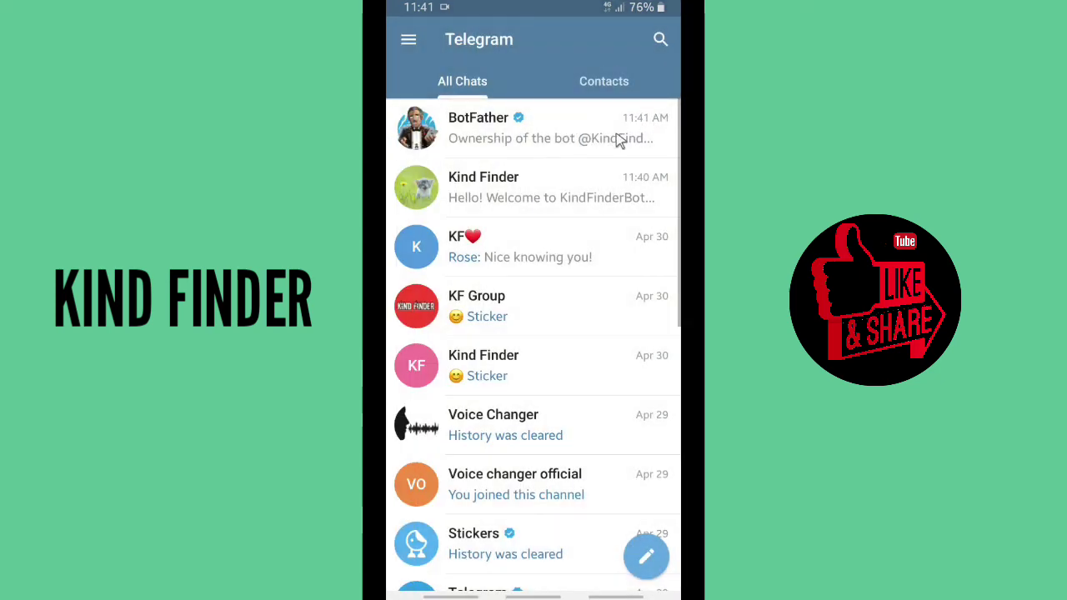